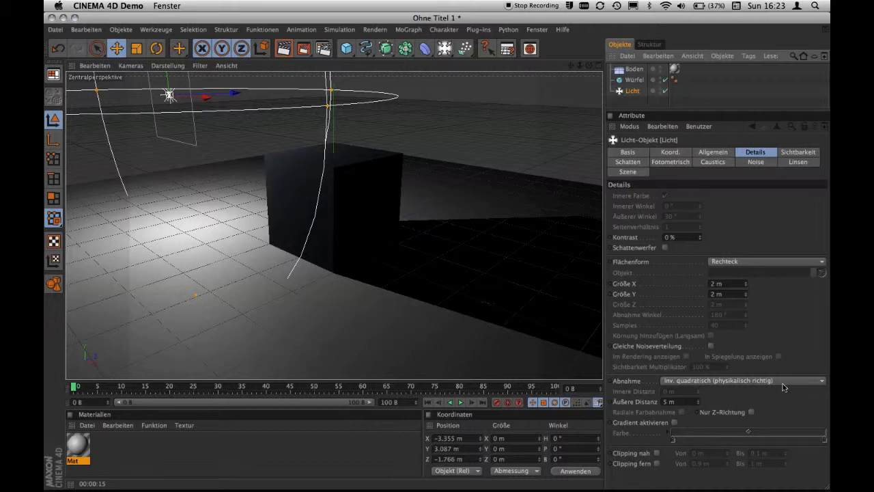
- Render the area-lit cube and floor in the active viewport with Ctrl+R
key("ctrl+r")
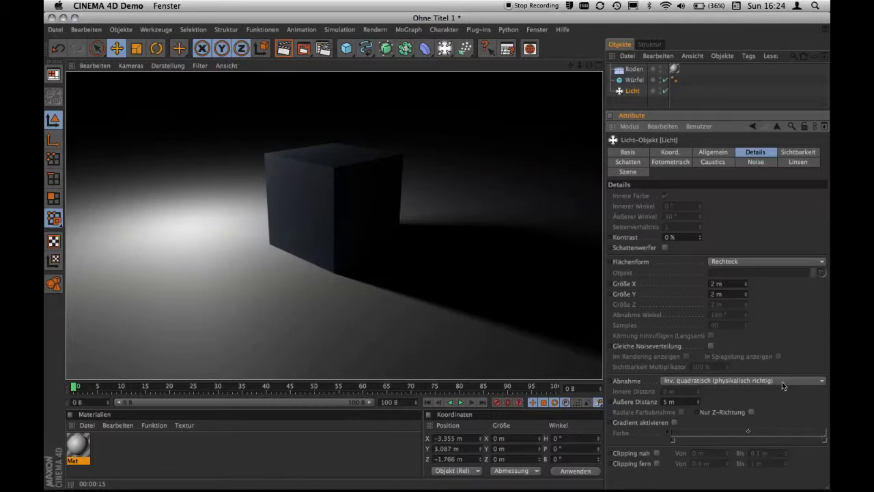
- Switch the Attribute Manager mode to Document to show the project's document settings
left_click(632, 127)
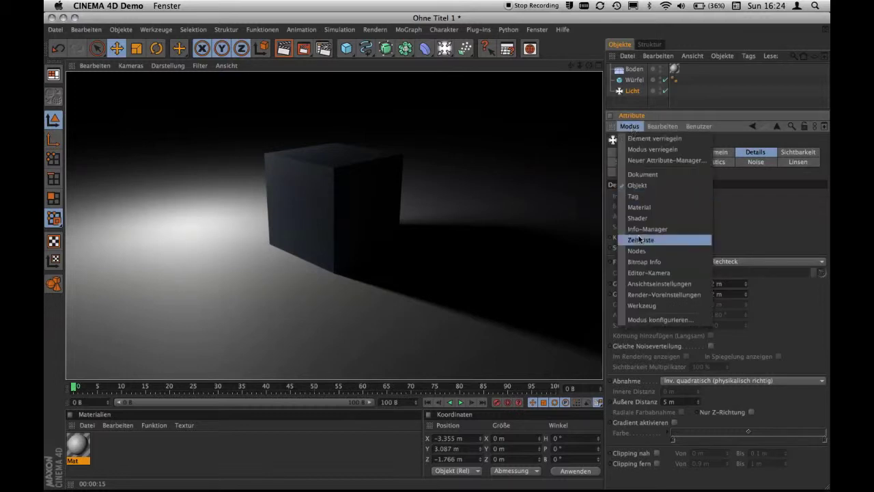
left_click(642, 175)
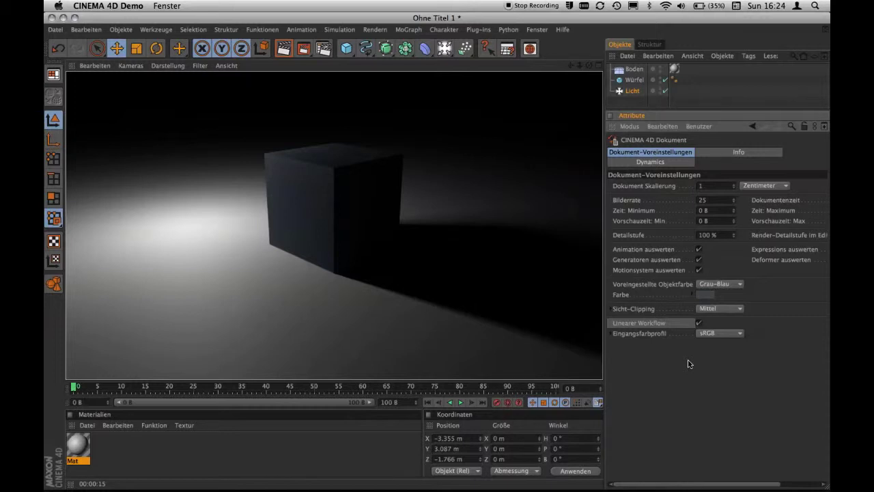
- Compare lighting with Linear Workflow on and off, leave it off, and render the viewport
left_click(698, 324)
left_click(698, 324)
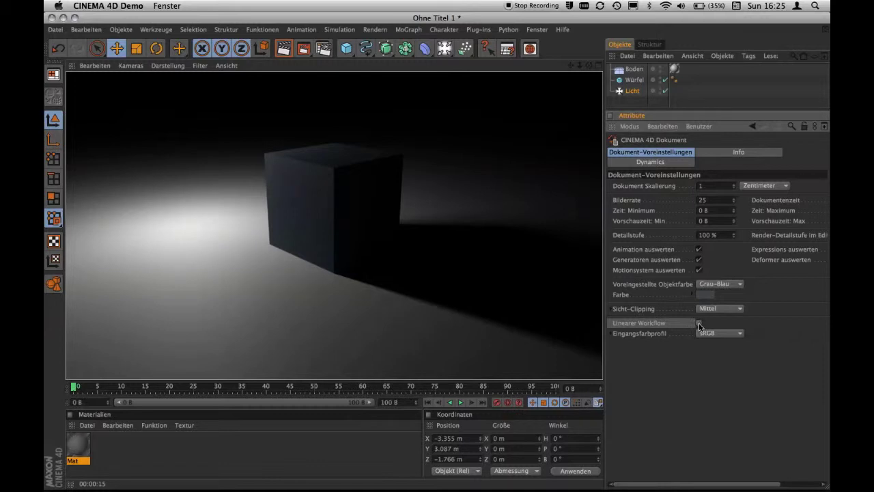
left_click(699, 325)
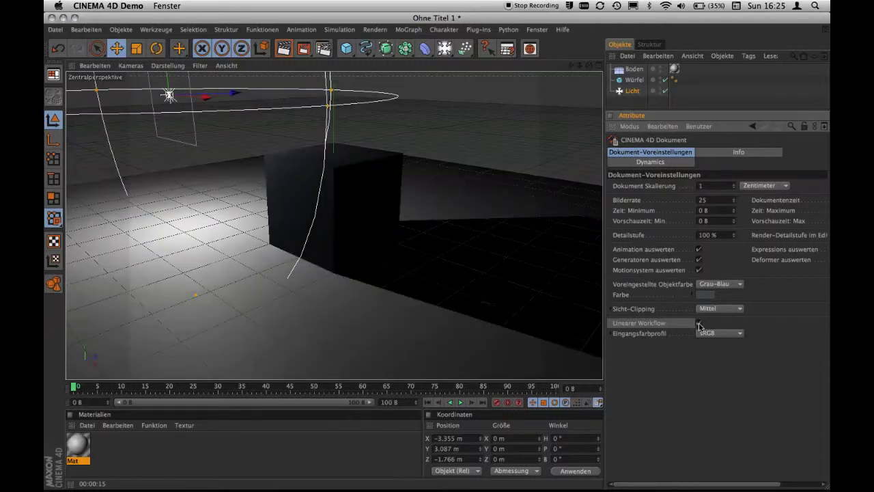
left_click(698, 324)
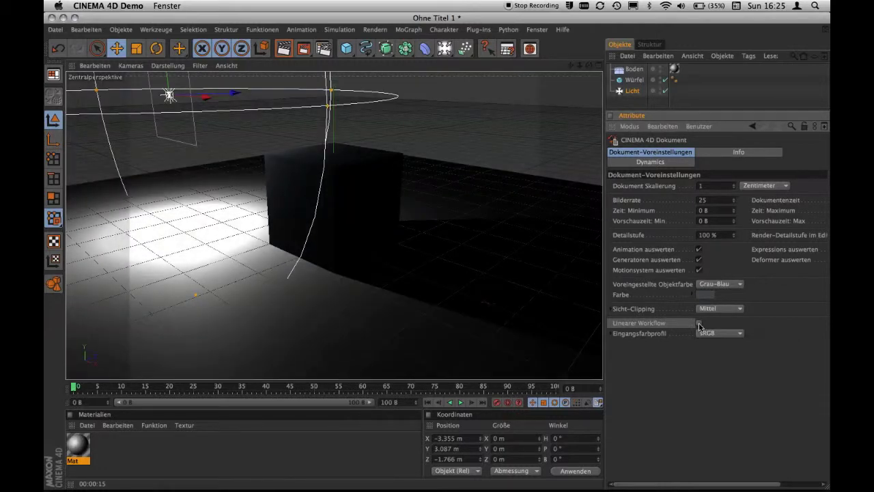
left_click(699, 324)
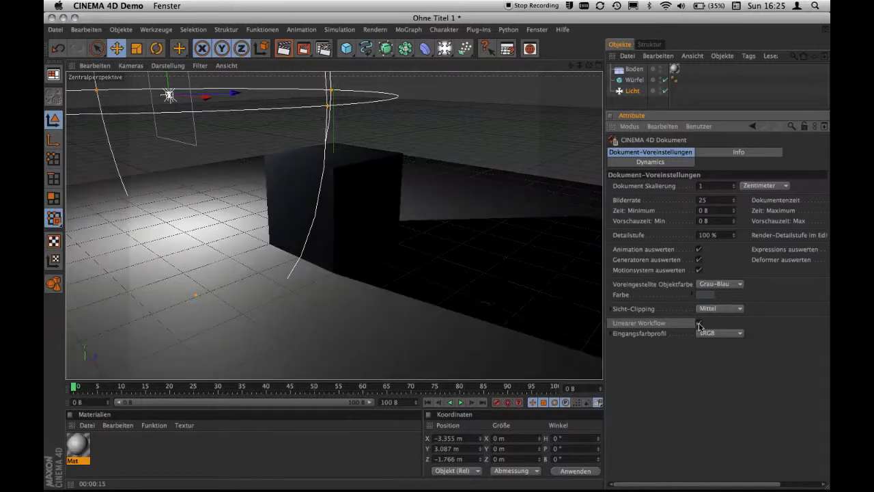
left_click(699, 324)
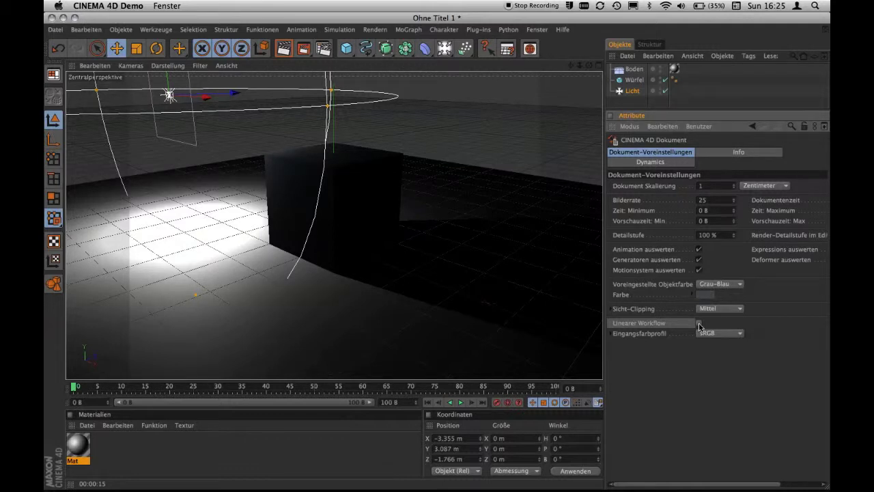
key("ctrl+r")
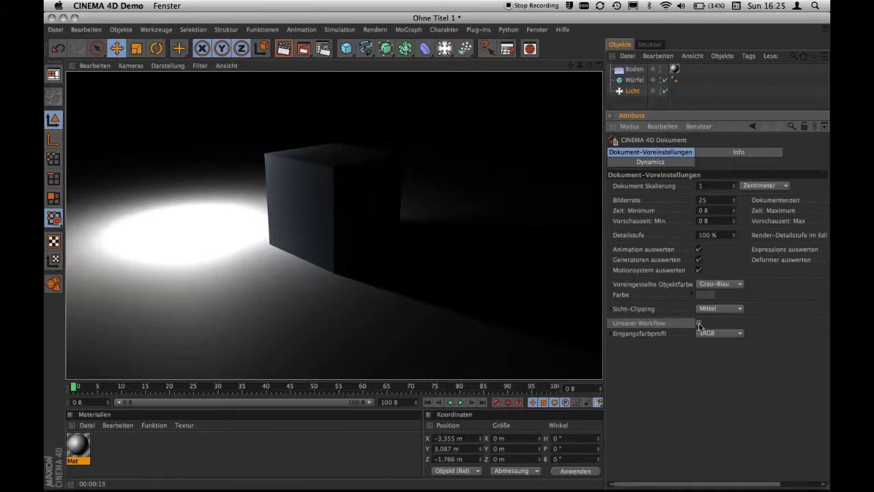
- Re-enable Linear Workflow and render the scene in the viewport and into the Picture Viewer
left_click(699, 324)
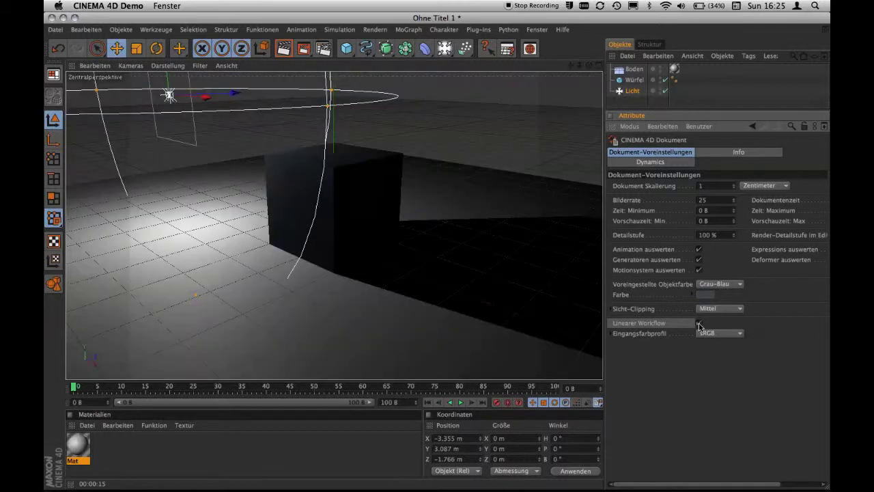
key("ctrl+r")
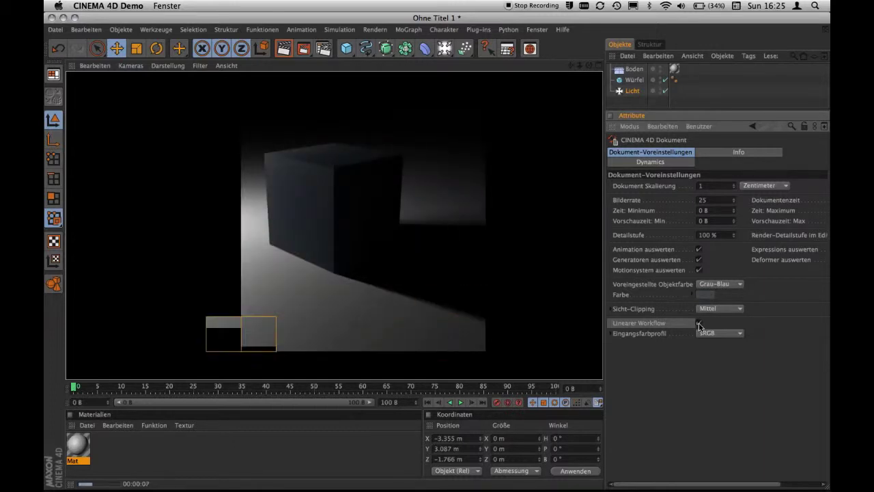
key("shift+r")
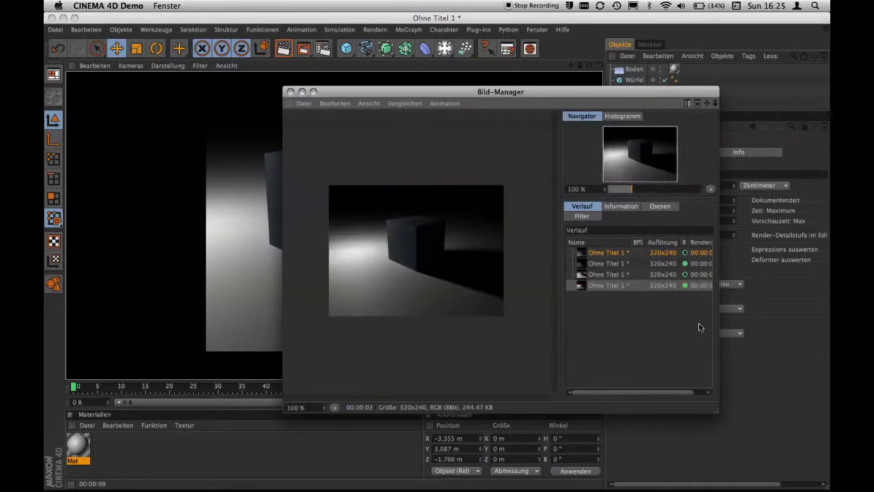
- Hide the Picture Viewer, disable Linear Workflow, and render a new image to the Picture Viewer
key("super+w")
left_click(698, 324)
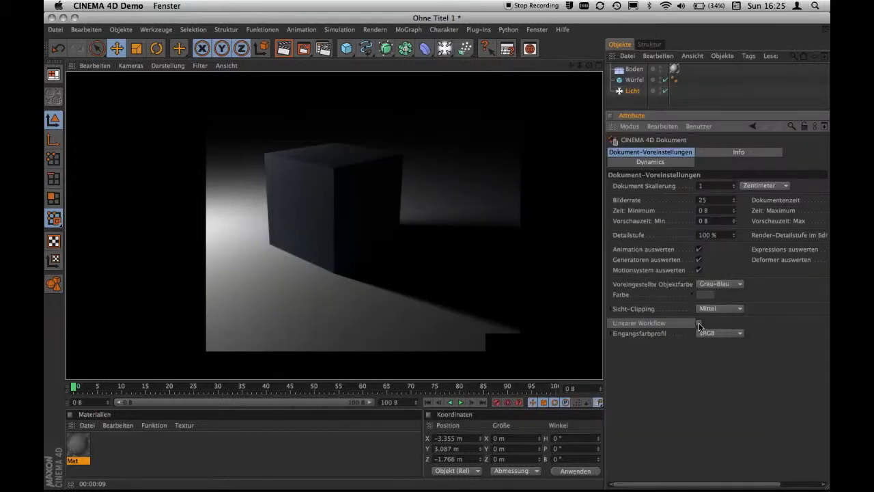
key("shift+r")
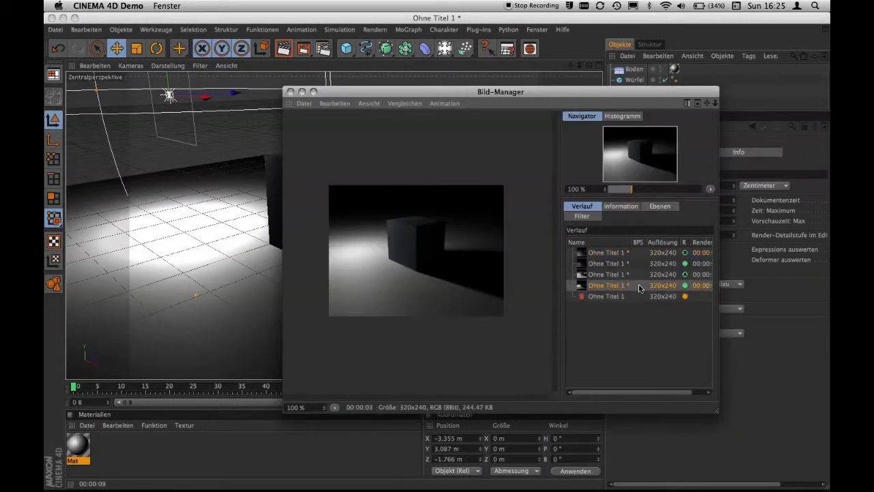
- Turn on A/B compare and drag the split line to compare both renders
left_click(565, 297)
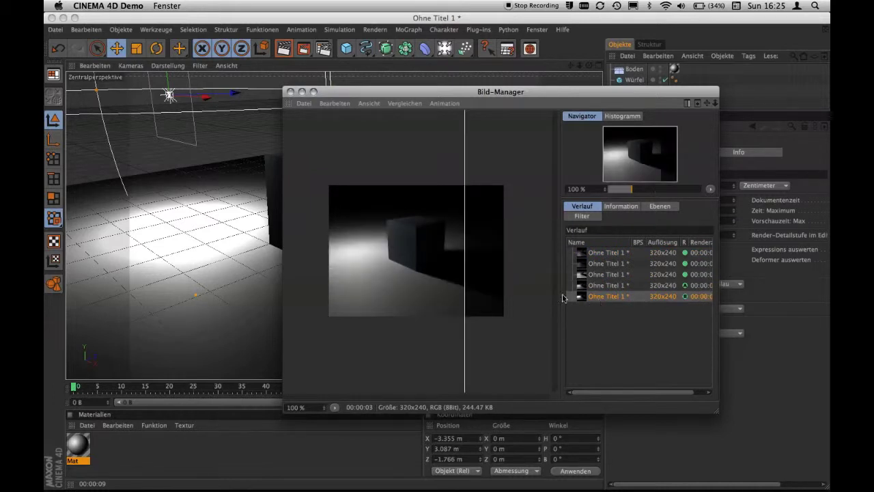
mouse_move(463, 264)
left_mouse_down()
mouse_move(427, 280)
mouse_move(384, 274)
mouse_move(480, 293)
mouse_move(320, 283)
left_mouse_up()
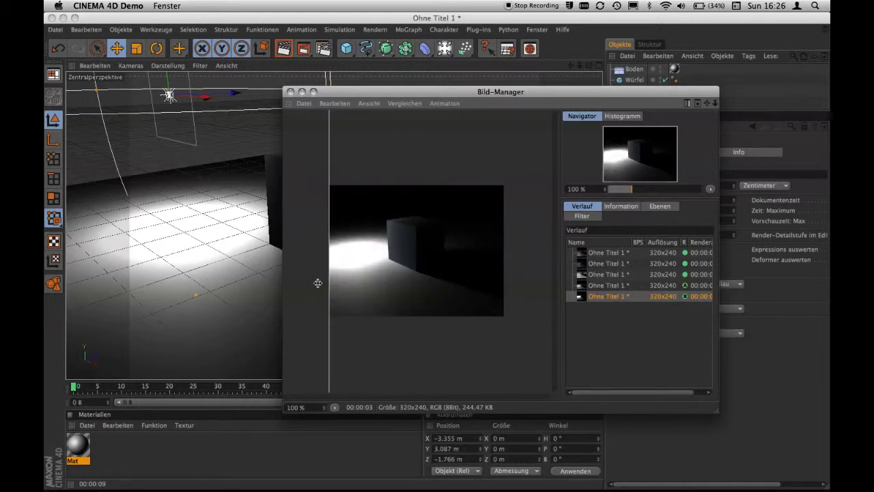
left_click_drag(318, 284, 387, 290)
mouse_move(405, 292)
left_mouse_down()
mouse_move(507, 323)
mouse_move(412, 305)
left_mouse_up()
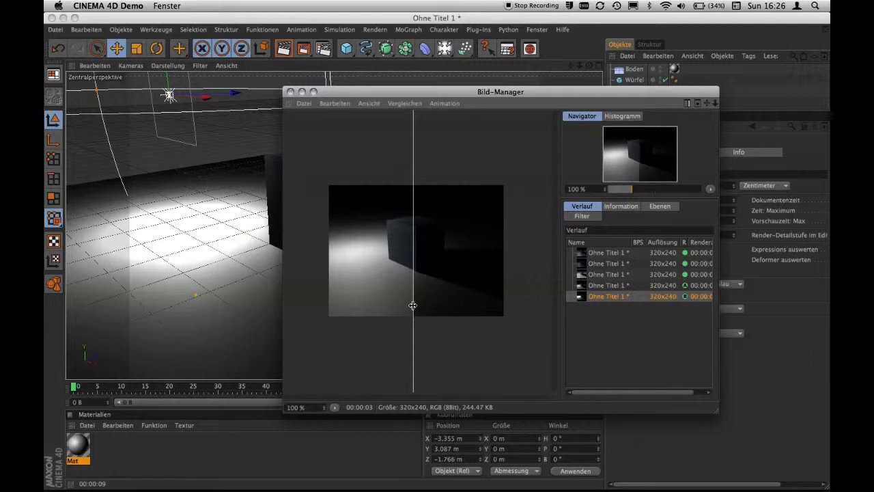
mouse_move(413, 306)
left_mouse_down()
mouse_move(509, 324)
mouse_move(316, 299)
mouse_move(510, 321)
mouse_move(313, 302)
mouse_move(506, 316)
left_mouse_up()
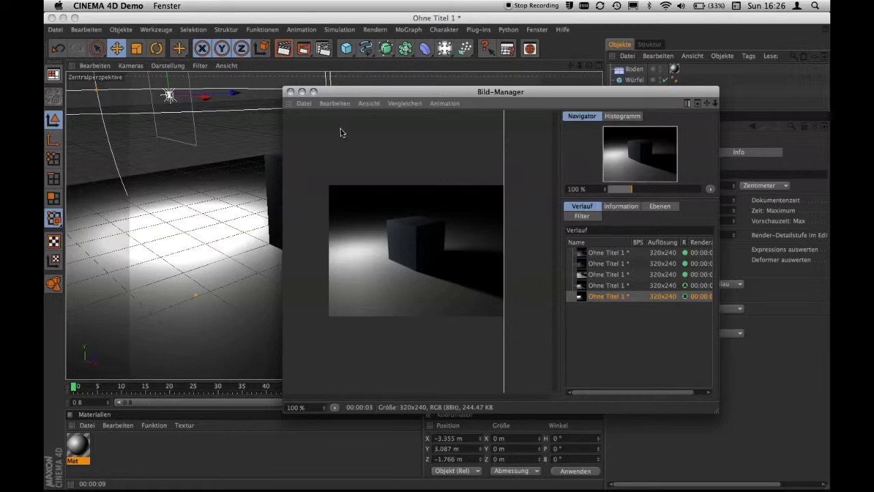
- Close the Picture Viewer window to return to the scene viewport
left_click(290, 91)
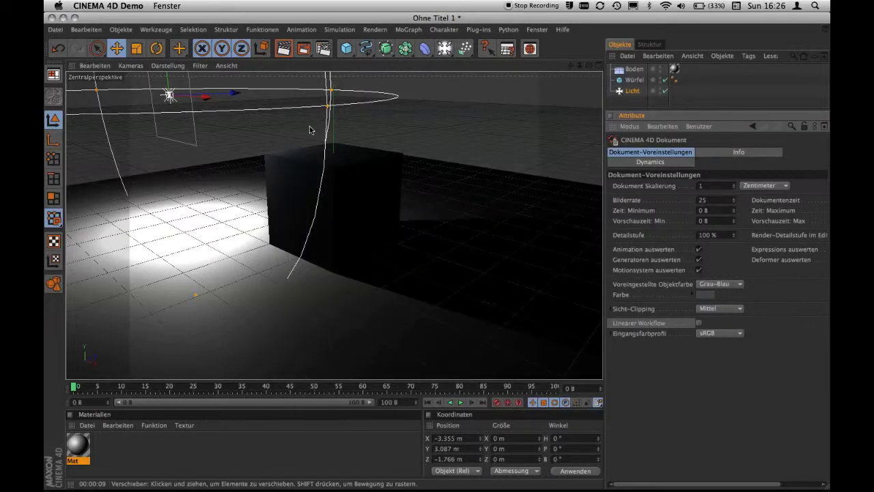